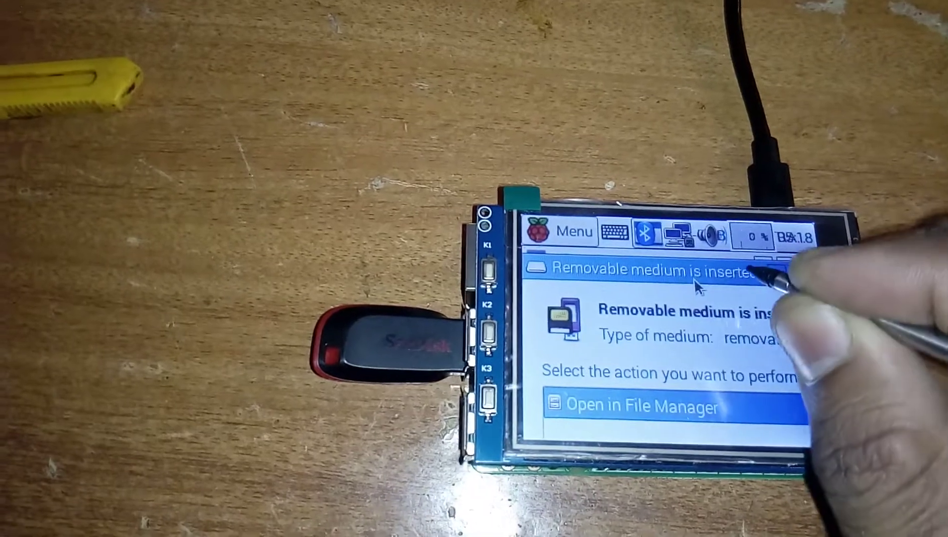
- Dismiss the 'Removable medium is inserted' prompt to reveal the USB-USB DATA TRANSFER window
{"action": "left_click", "coordinate": [747, 282]}
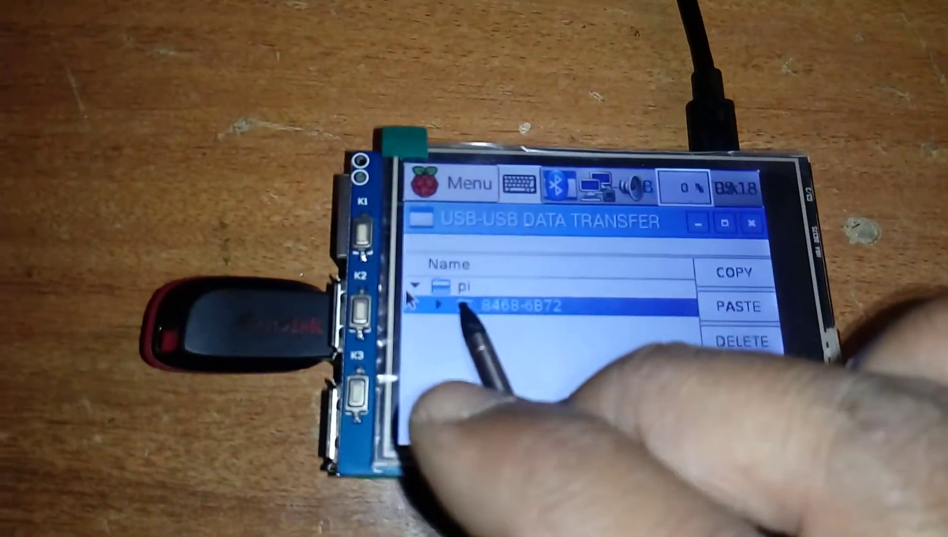
- Expand the 8468-6B72 drive and select 3.2lcdts.txt on the B2C2-4BB0 drive
{"action": "left_click", "coordinate": [439, 305]}
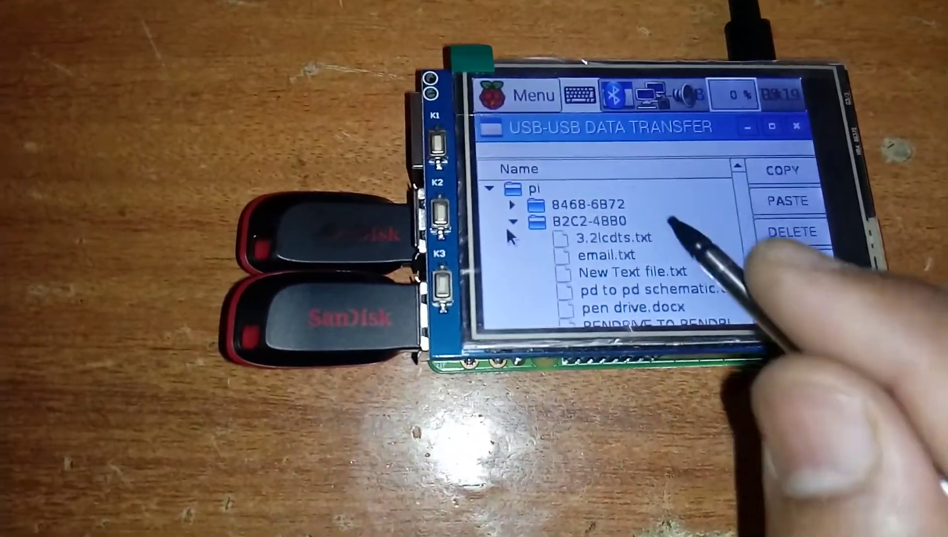
{"action": "left_click", "coordinate": [616, 240]}
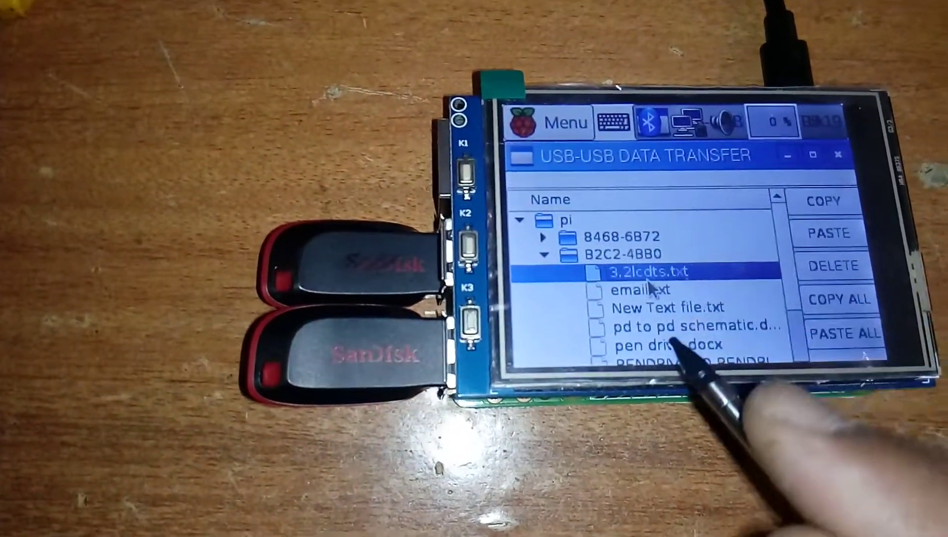
- Paste 3.2lcdts.txt into 8468-6B72, then paste the 8468-6B72 folder into B2C2-4BB0
{"action": "left_click", "coordinate": [822, 202]}
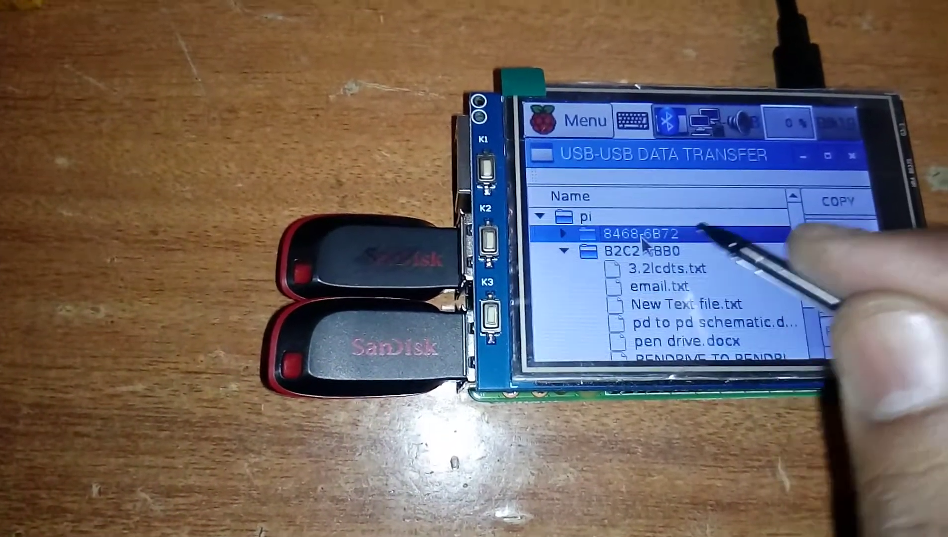
{"action": "left_click", "coordinate": [842, 236]}
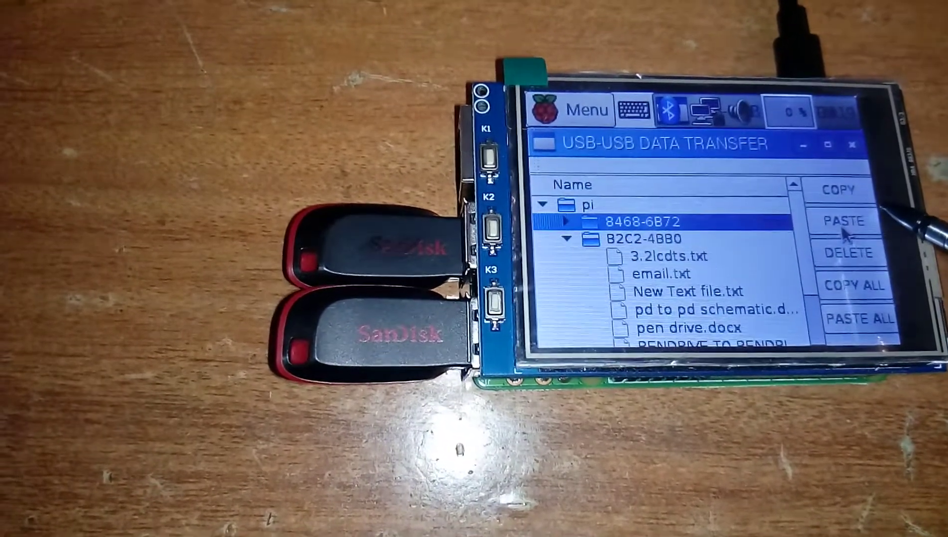
{"action": "left_click", "coordinate": [566, 222]}
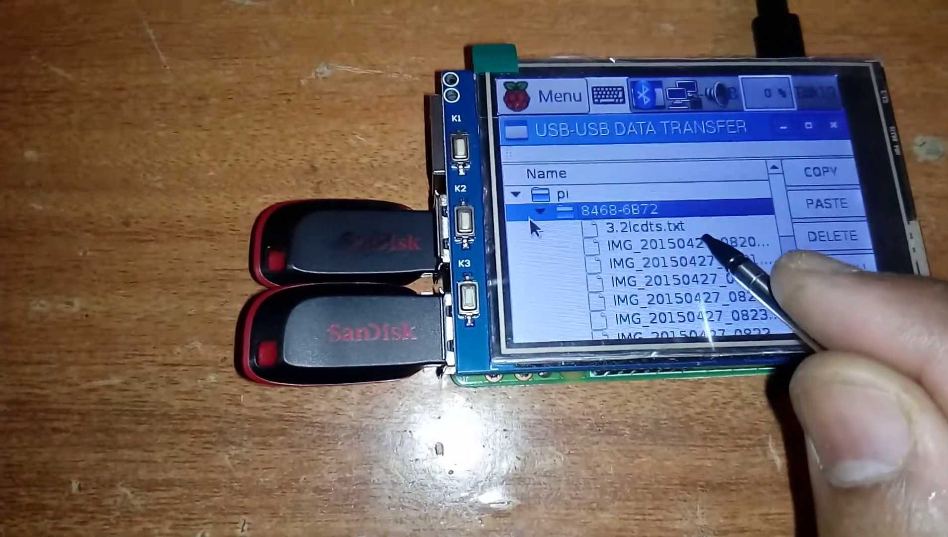
{"action": "left_click", "coordinate": [685, 261]}
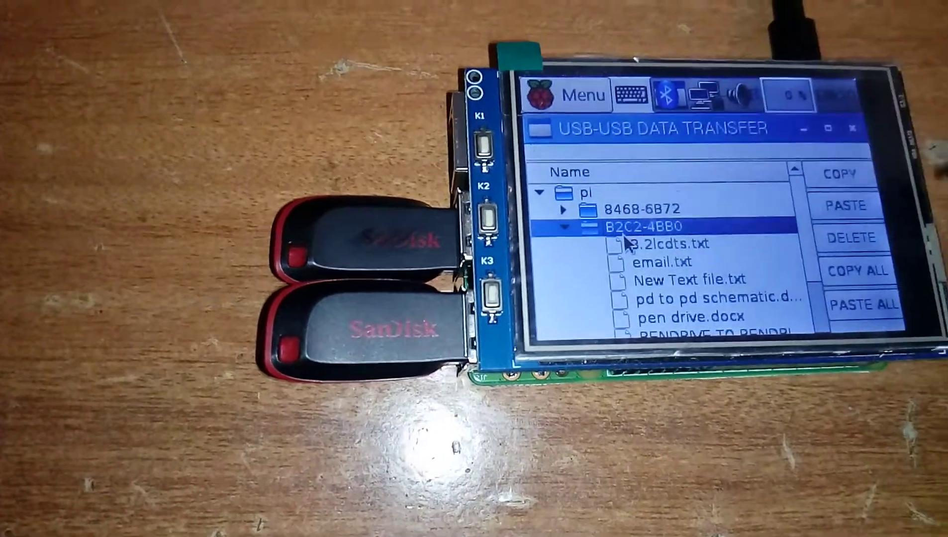
{"action": "left_click", "coordinate": [804, 187]}
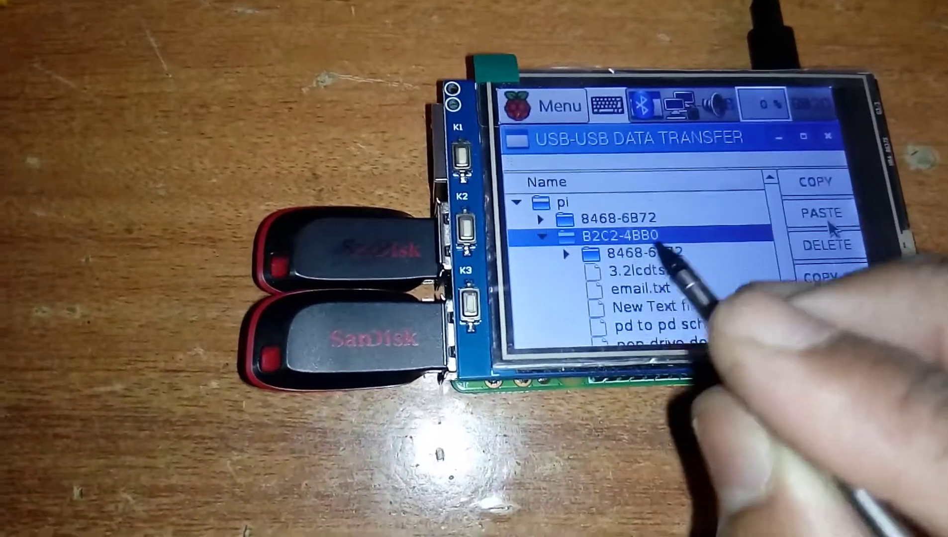
- Delete the IMG_20150427_0821 photo from the 8468-6B72 drive, keeping the 0820 and 0823 photos
{"action": "left_click", "coordinate": [609, 221]}
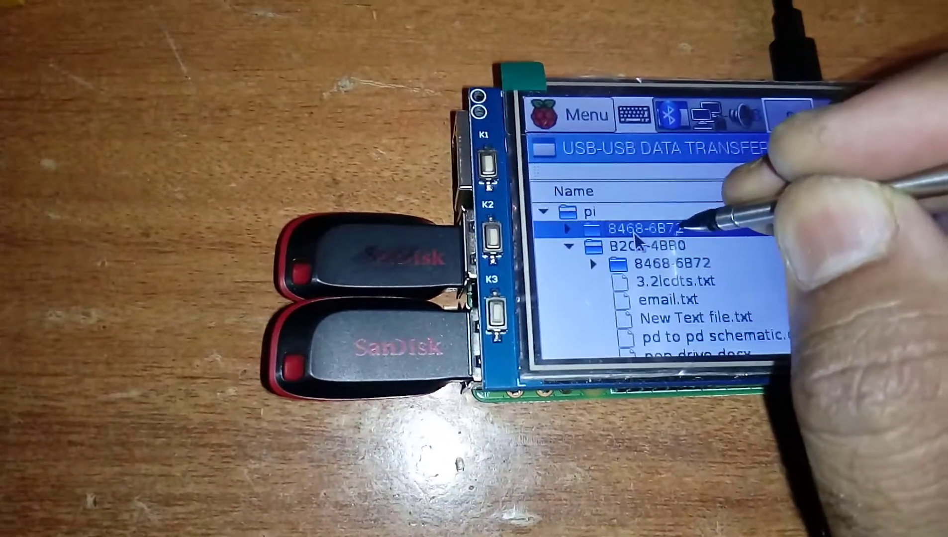
{"action": "double_click", "coordinate": [635, 231]}
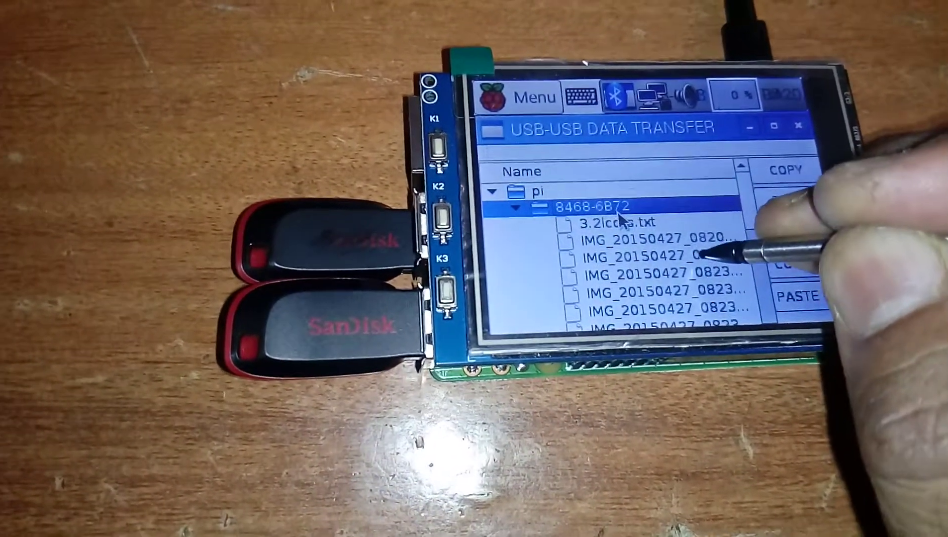
{"action": "left_click", "coordinate": [618, 256]}
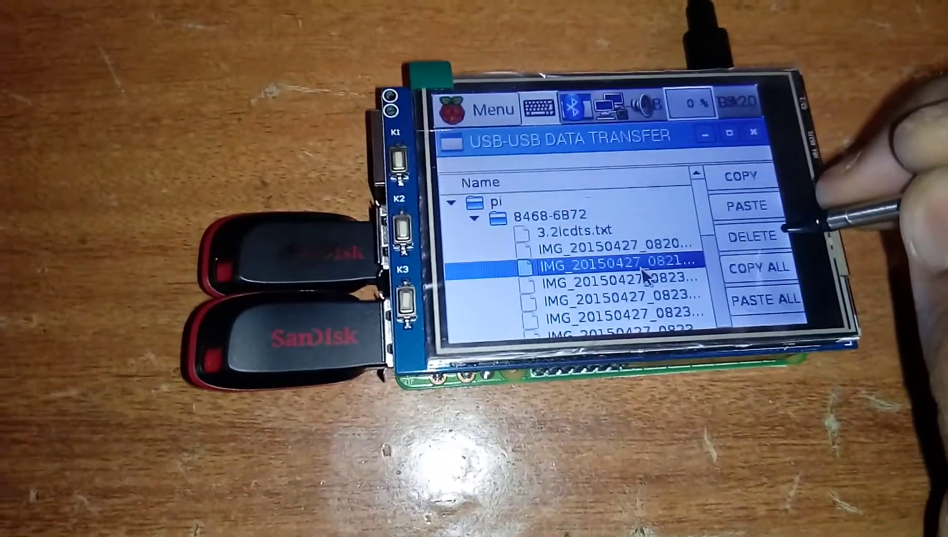
{"action": "left_click", "coordinate": [735, 220]}
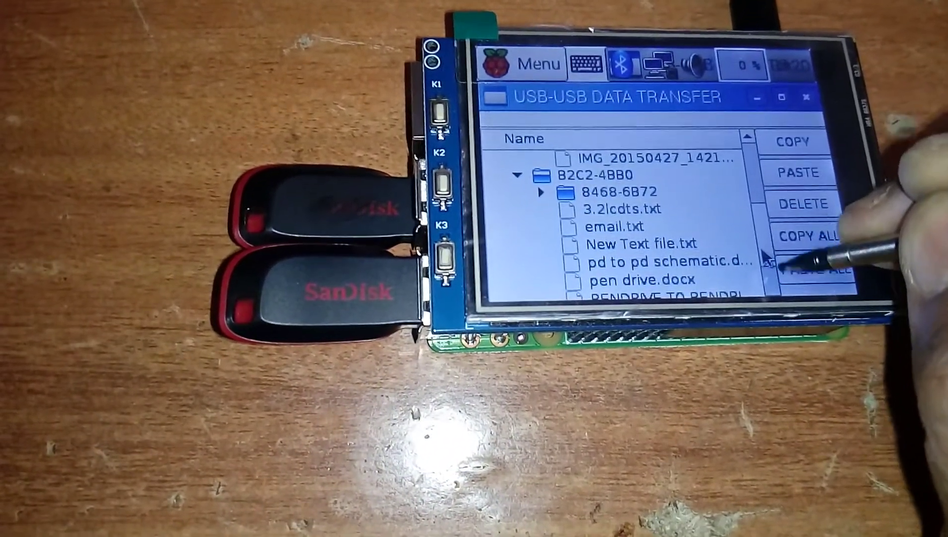
{"action": "scroll", "coordinate": [766, 259], "scroll_direction": "down", "scroll_amount": 1}
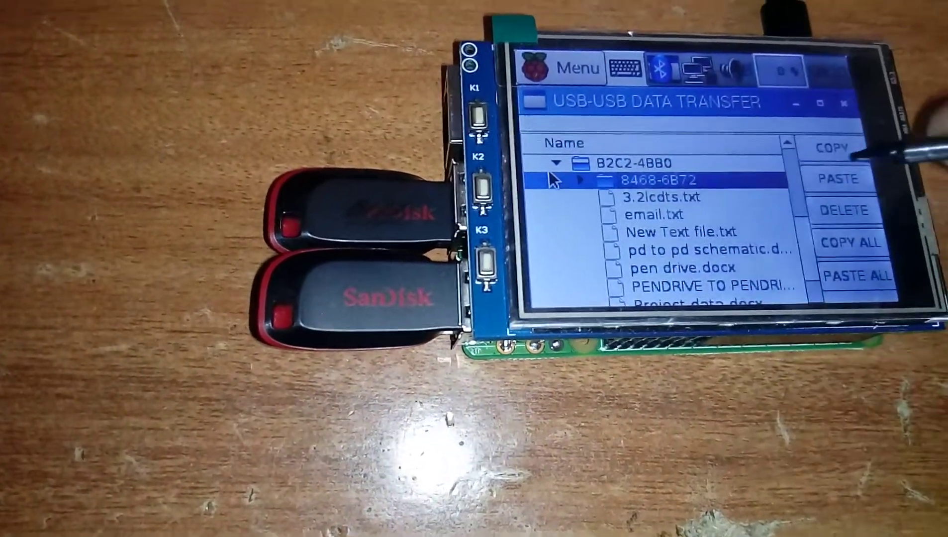
{"action": "left_click", "coordinate": [789, 138]}
{"action": "left_click", "coordinate": [786, 138]}
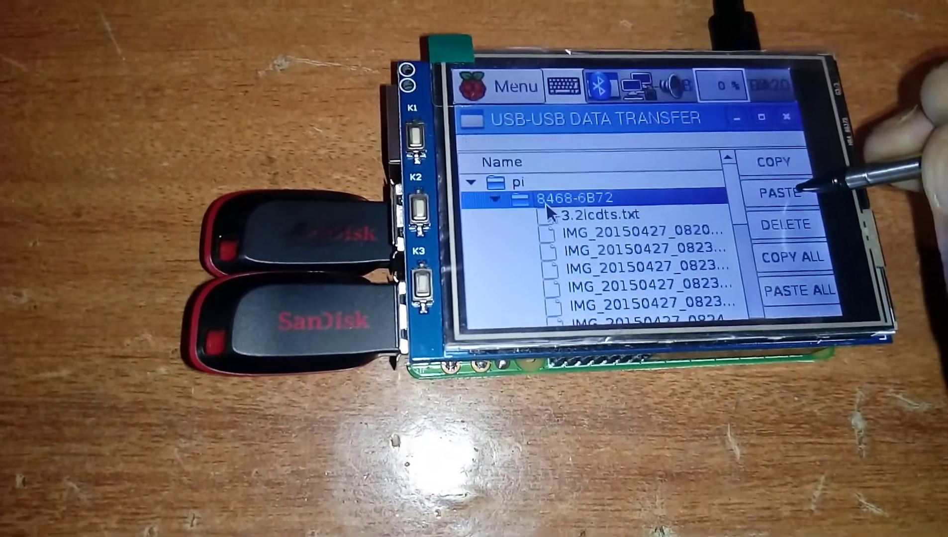
{"action": "left_click", "coordinate": [789, 194]}
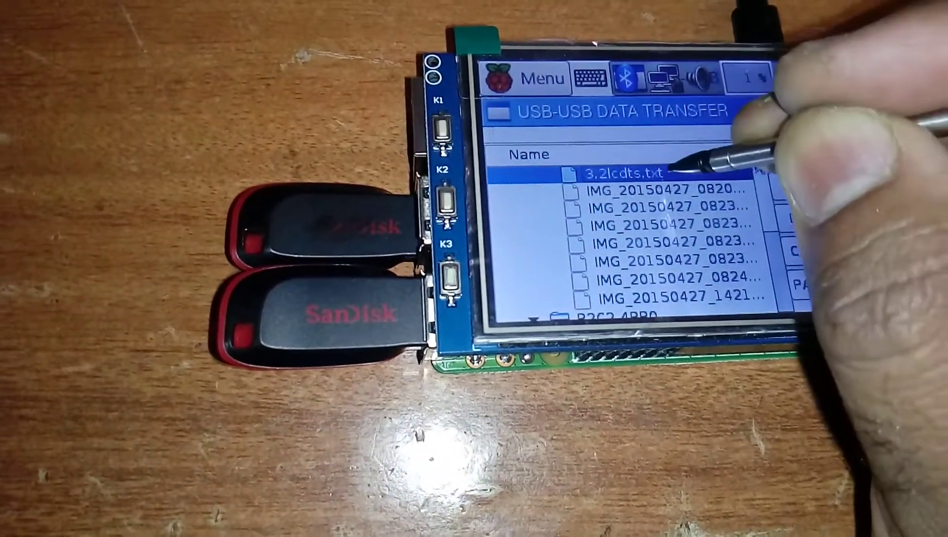
{"action": "left_click", "coordinate": [629, 185]}
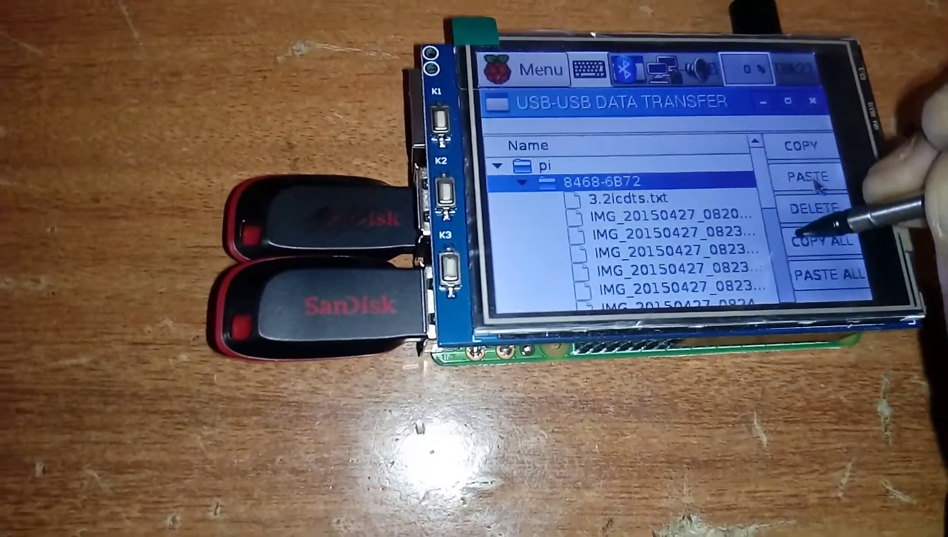
{"action": "key", "text": "Up"}
{"action": "key", "text": "Up"}
{"action": "key", "text": "Up"}
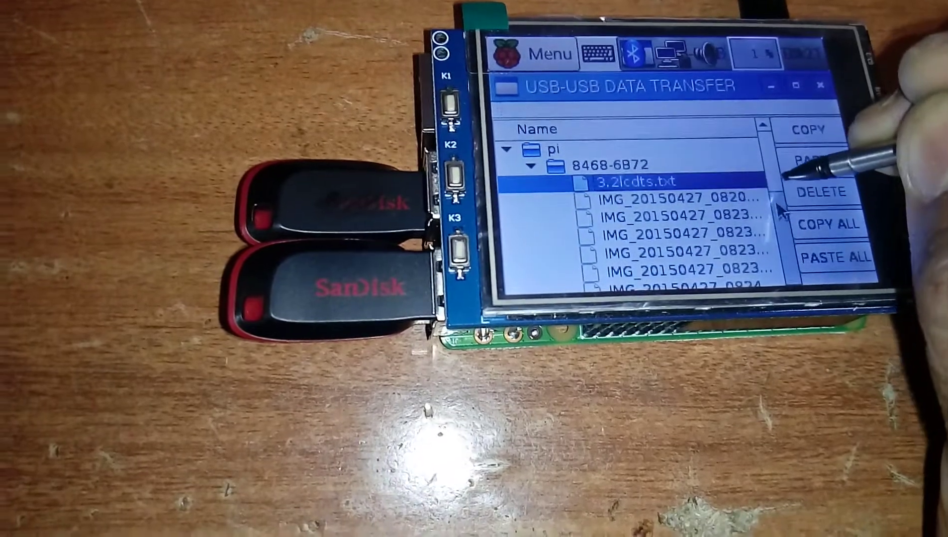
{"action": "scroll", "coordinate": [776, 225], "scroll_direction": "down", "scroll_amount": 2}
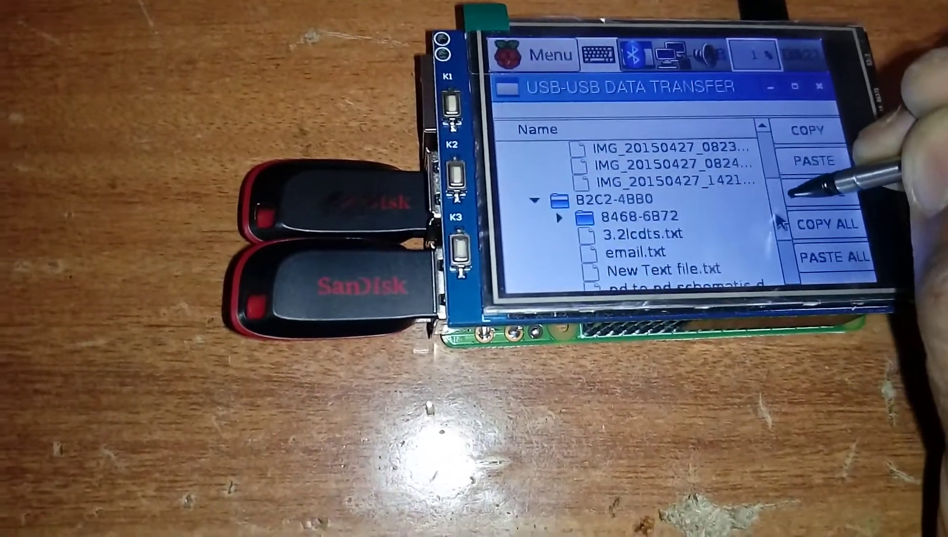
{"action": "scroll", "coordinate": [775, 232], "scroll_direction": "down", "scroll_amount": 2}
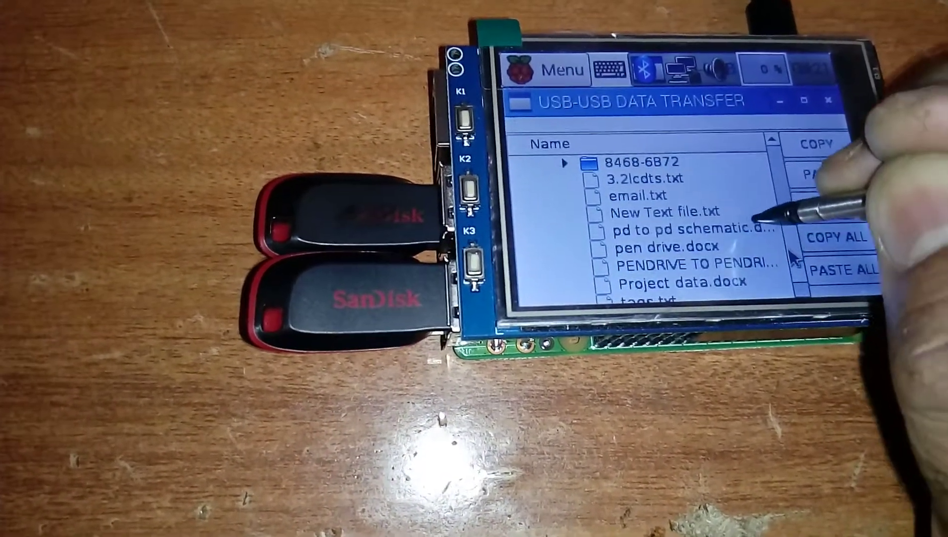
- Copy the 'pd to pd schematic' file from B2C2-4BB0 and paste it into 8468-6B72
{"action": "left_click", "coordinate": [737, 246]}
{"action": "left_click", "coordinate": [703, 222]}
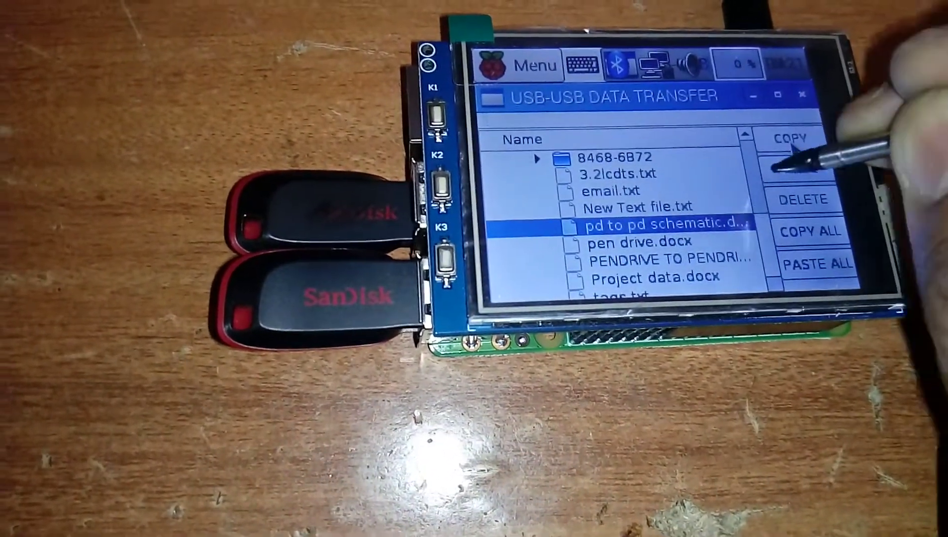
{"action": "left_click", "coordinate": [759, 132]}
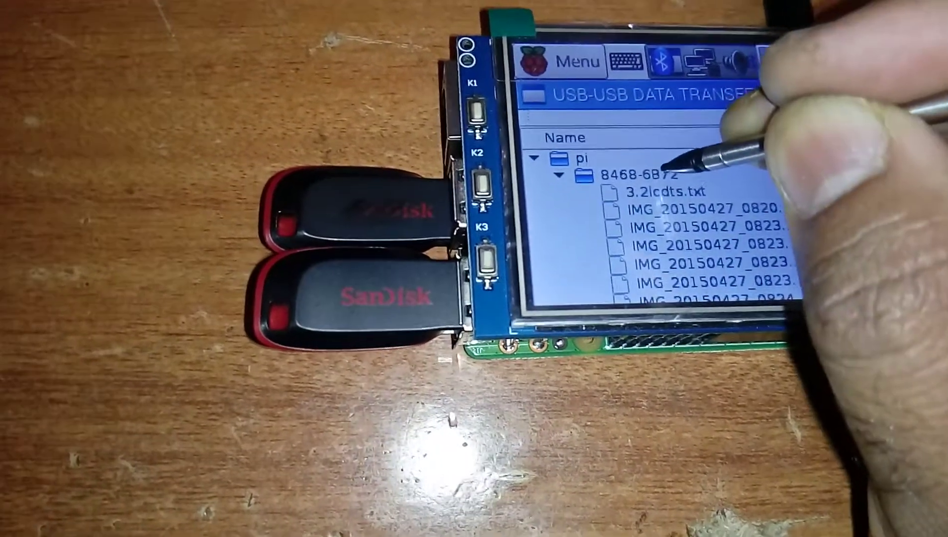
{"action": "left_click", "coordinate": [621, 162]}
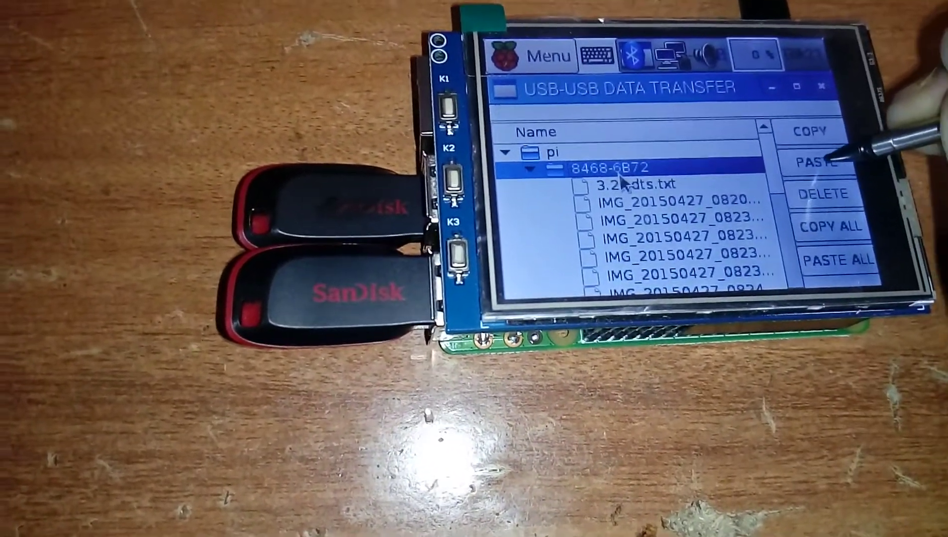
{"action": "left_click", "coordinate": [807, 163]}
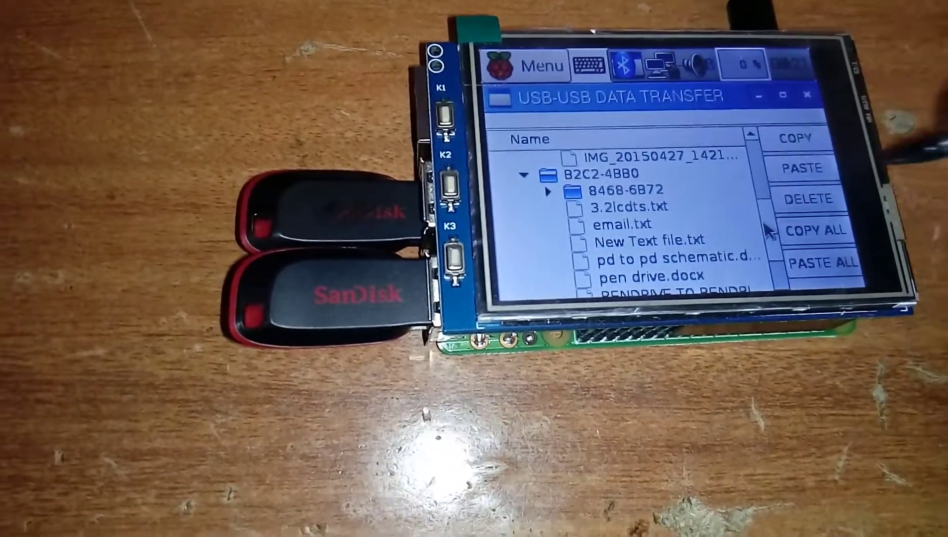
{"action": "left_click", "coordinate": [711, 155]}
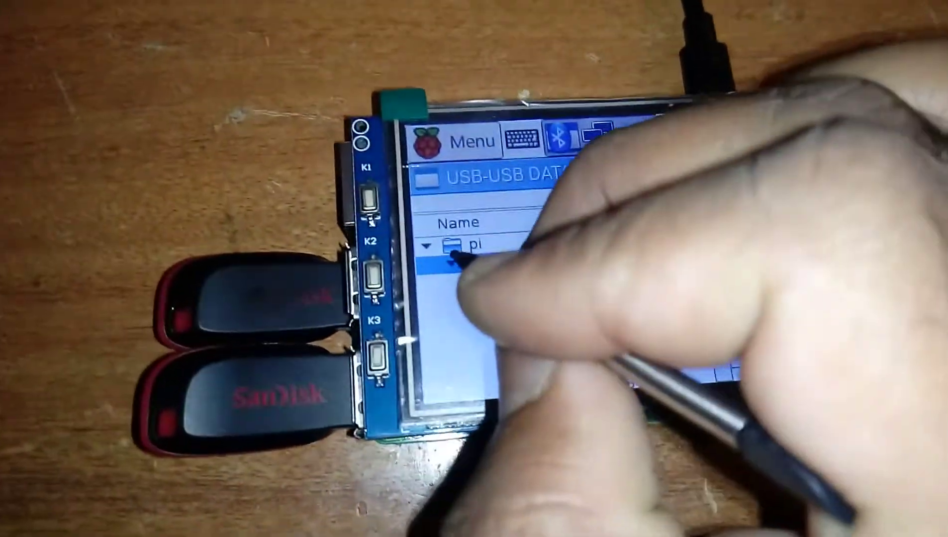
- Remove the duplicated 8468-6B72 folder from under the B2C2-4BB0 drive
{"action": "left_click", "coordinate": [389, 202]}
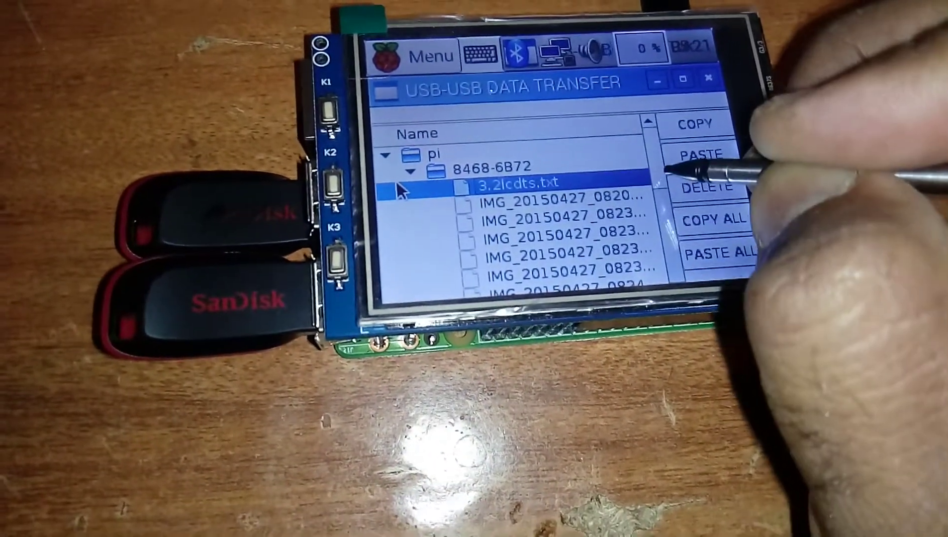
{"action": "left_click_drag", "start_coordinate": [649, 141], "coordinate": [650, 222]}
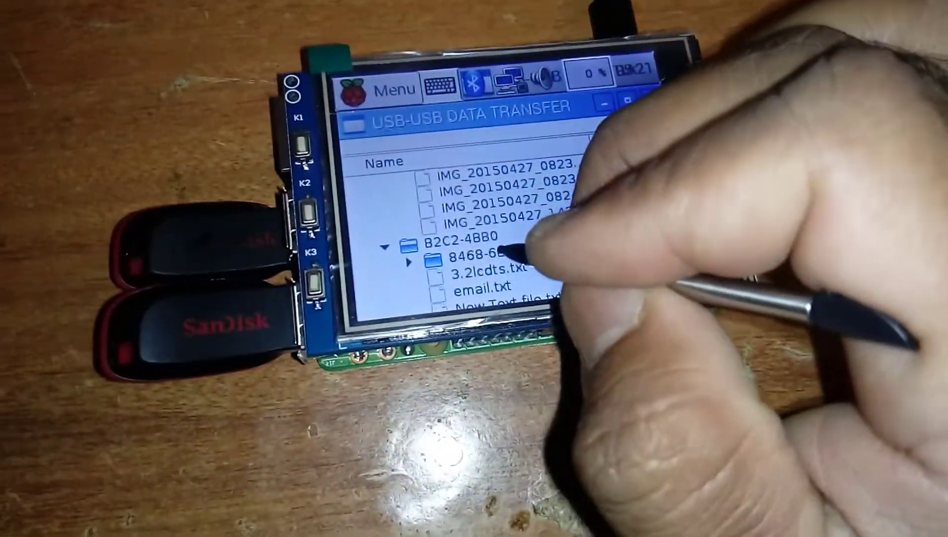
{"action": "left_click", "coordinate": [511, 252]}
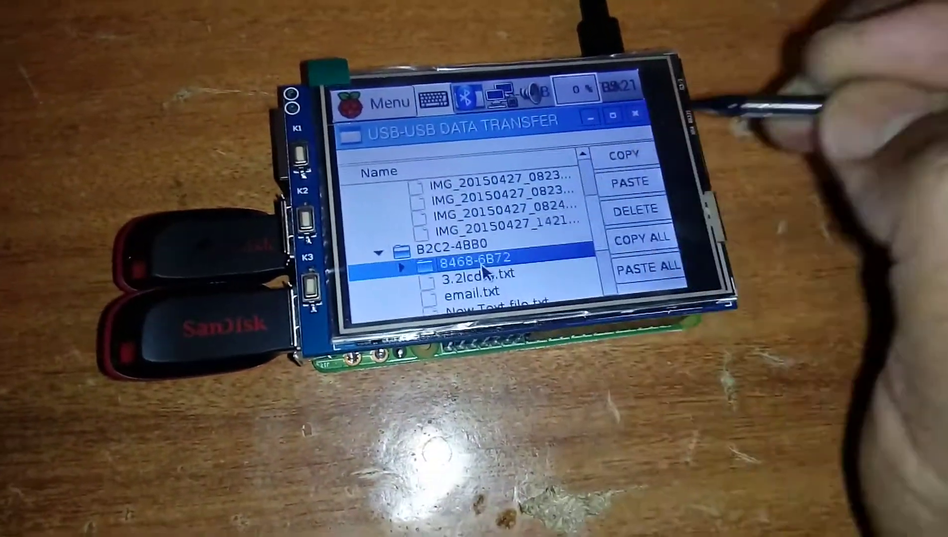
{"action": "left_click", "coordinate": [621, 202]}
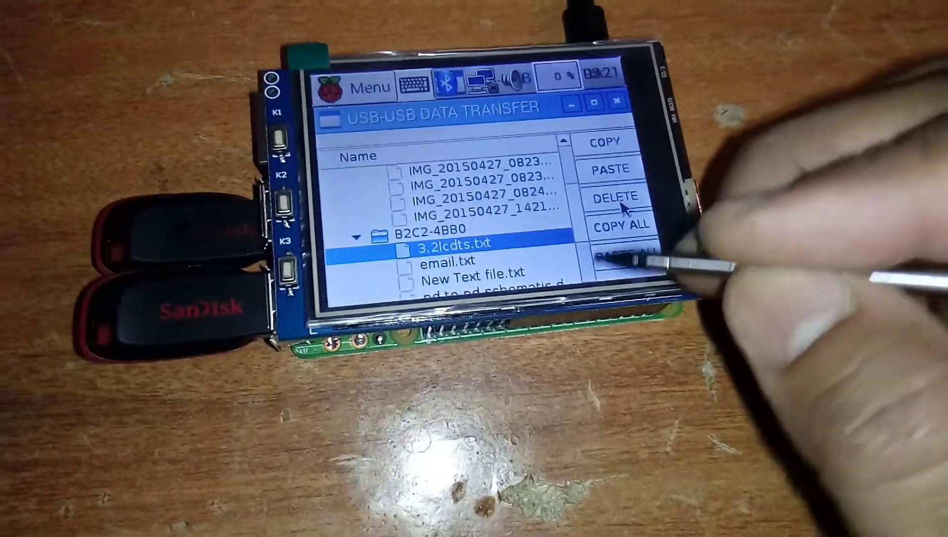